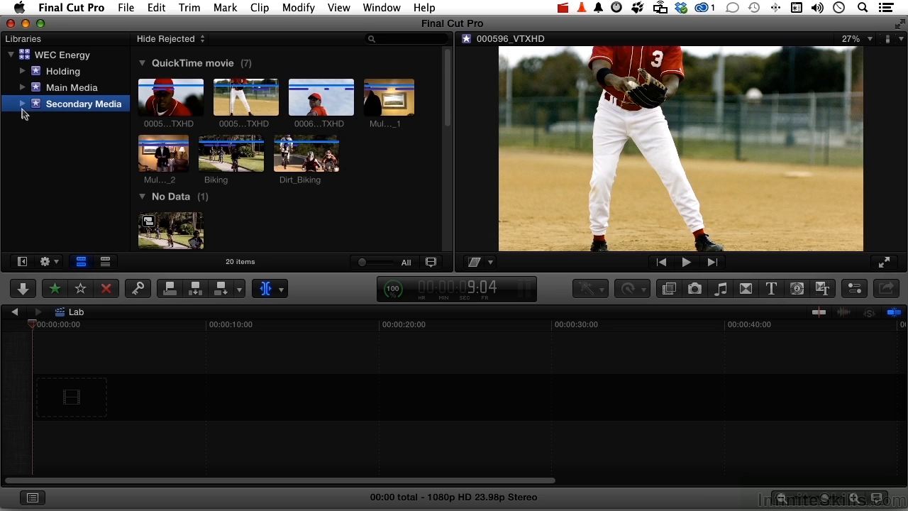
Add clips 000595_VTXHD and 000596_VTXHD from the Baseball collection in Secondary Media to the empty Lab timeline, in that order
{"action": "left_click", "coordinate": [22, 105]}
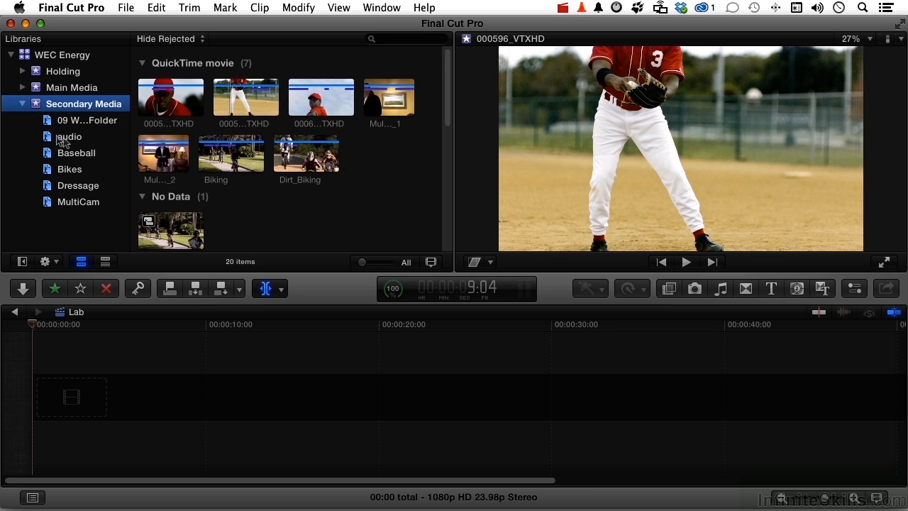
{"action": "left_click", "coordinate": [76, 154]}
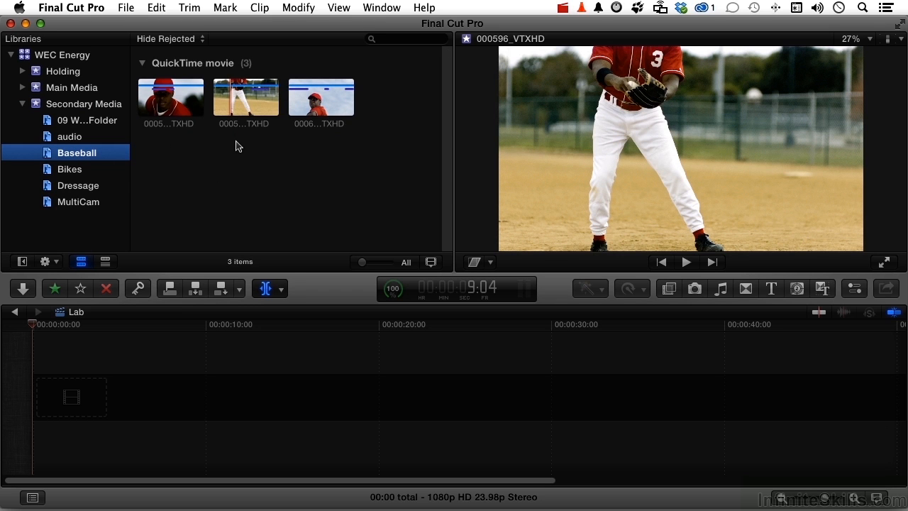
{"action": "left_click_drag", "start_coordinate": [182, 106], "coordinate": [202, 103]}
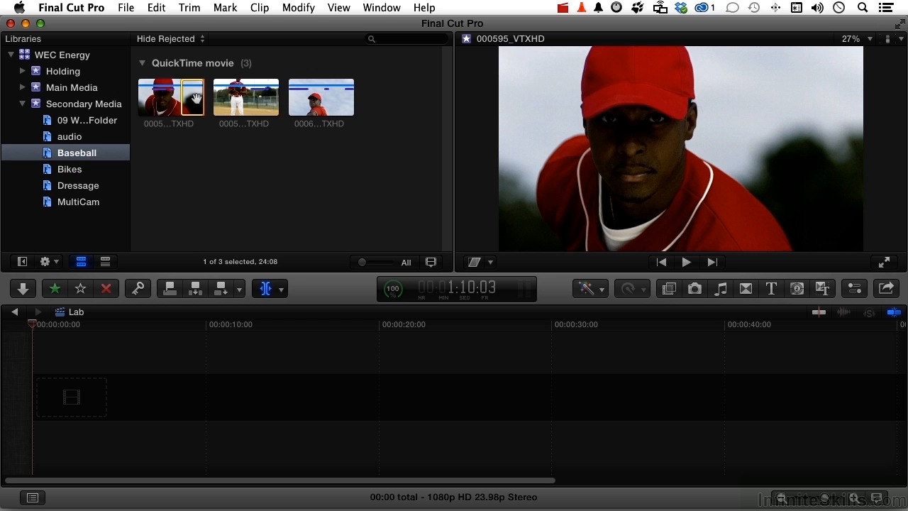
{"action": "left_click_drag", "start_coordinate": [194, 98], "coordinate": [180, 394]}
{"action": "left_click_drag", "start_coordinate": [236, 107], "coordinate": [495, 389]}
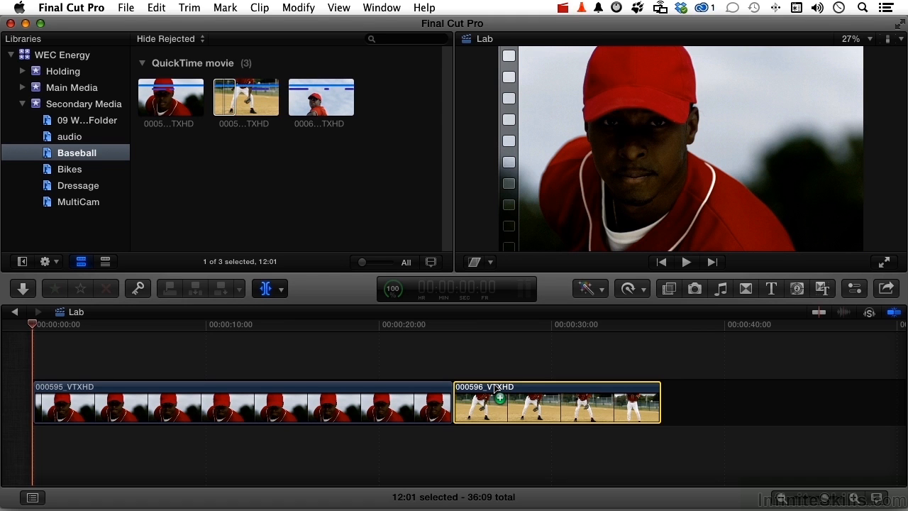
Display the available transitions and try to add Page Curl at the cut between 000595_VTXHD and 000596_VTXHD
{"action": "left_click", "coordinate": [746, 289]}
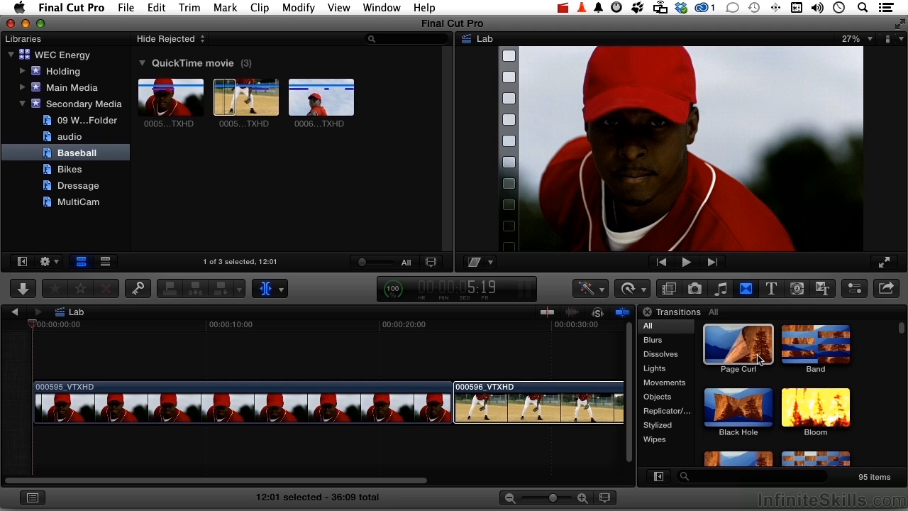
{"action": "scroll", "coordinate": [755, 362], "scroll_direction": "down", "scroll_amount": 3}
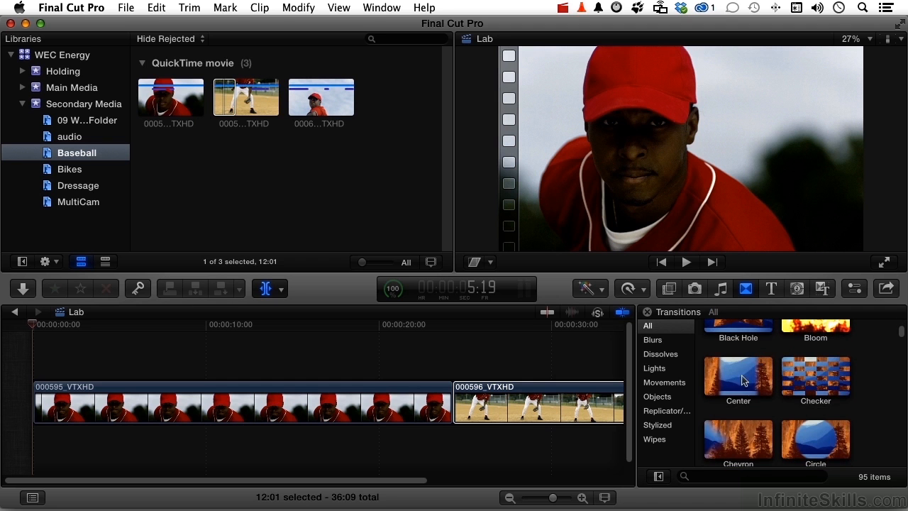
{"action": "right_click", "coordinate": [742, 377]}
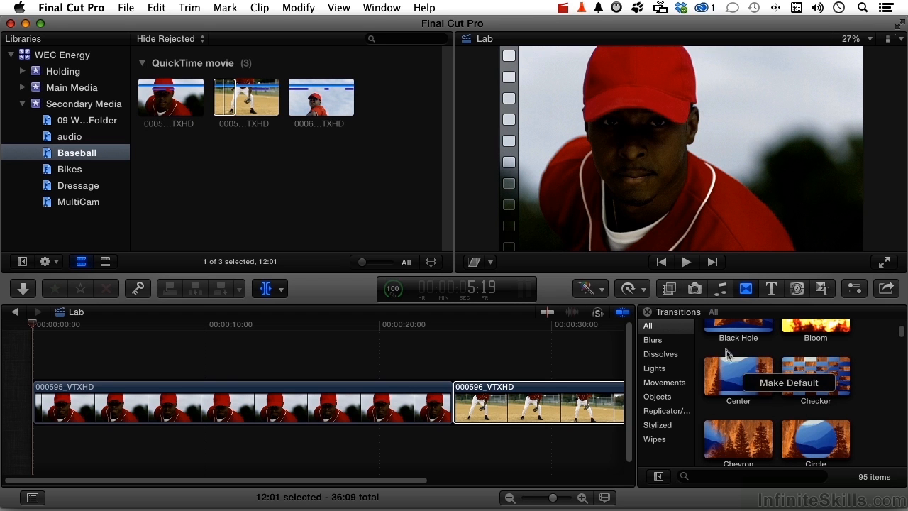
{"action": "left_click", "coordinate": [723, 347]}
{"action": "scroll", "coordinate": [725, 347], "scroll_direction": "up", "scroll_amount": 3}
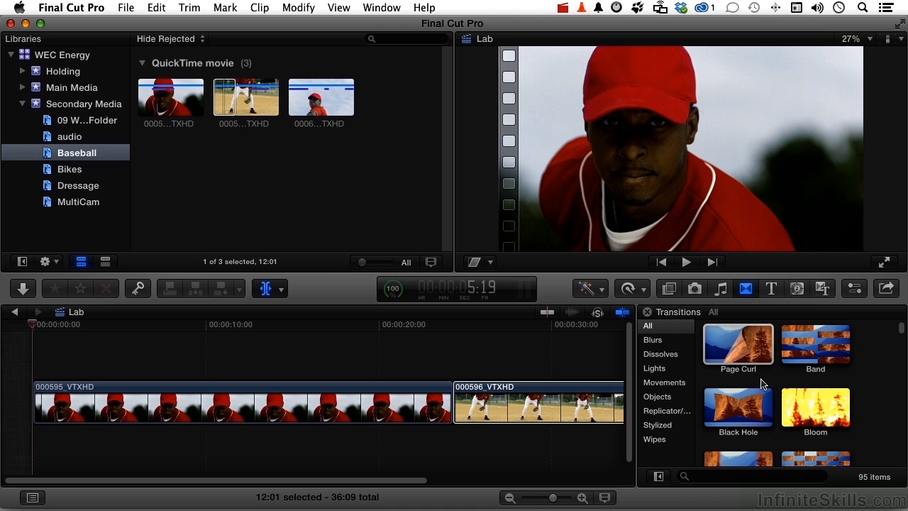
{"action": "left_click_drag", "start_coordinate": [751, 355], "coordinate": [451, 407]}
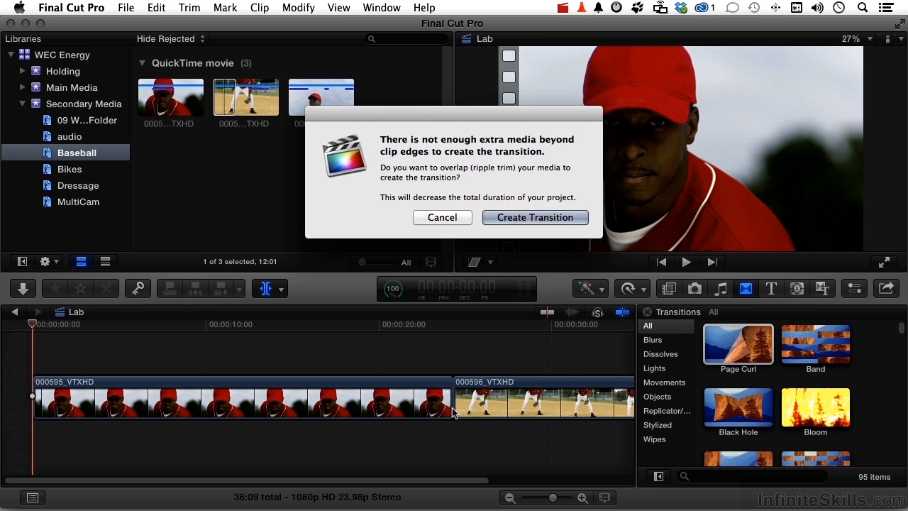
{"action": "left_click", "coordinate": [439, 217]}
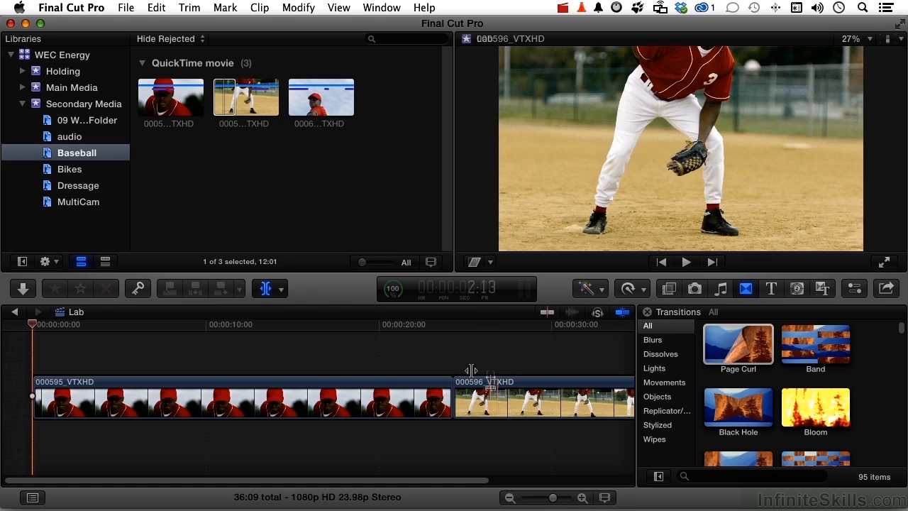
Use the Select tool to lift clip 000596_VTXHD over the end of 000595_VTXHD, and return it to the primary storyline
{"action": "left_click", "coordinate": [274, 289]}
{"action": "left_click", "coordinate": [282, 306]}
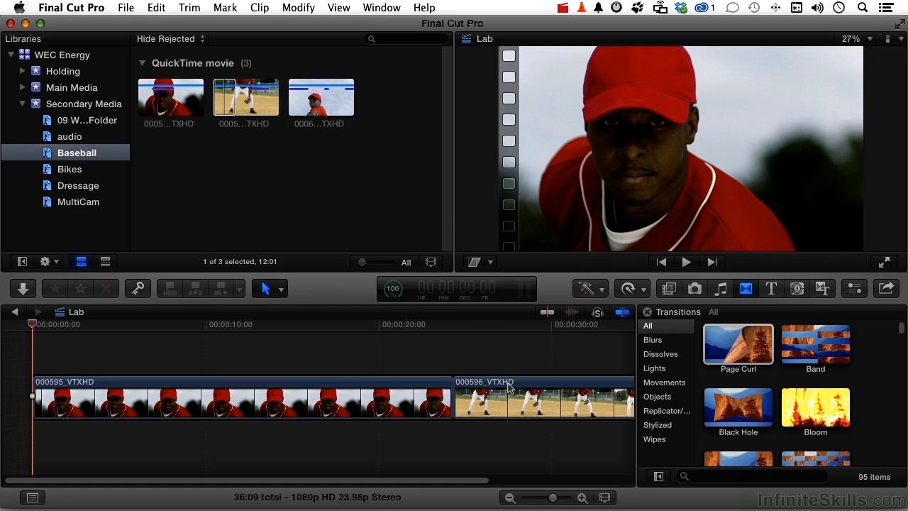
{"action": "left_click", "coordinate": [508, 387]}
{"action": "left_click_drag", "start_coordinate": [508, 387], "coordinate": [486, 340]}
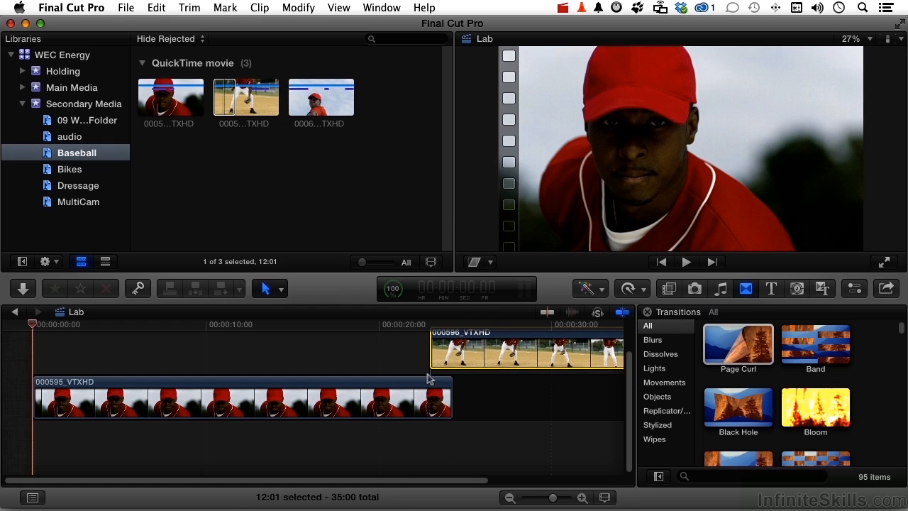
{"action": "left_click_drag", "start_coordinate": [446, 360], "coordinate": [494, 402]}
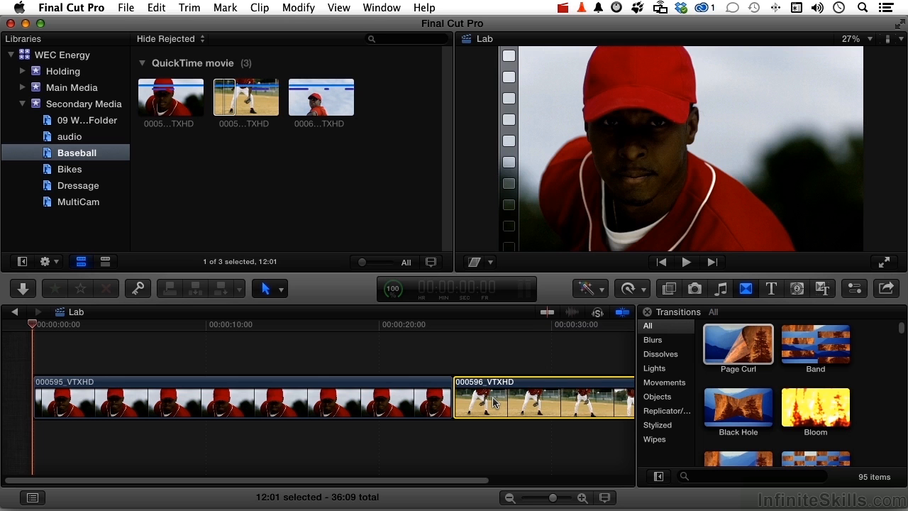
Check the default transition duration in the Editing preferences
{"action": "left_click", "coordinate": [85, 10]}
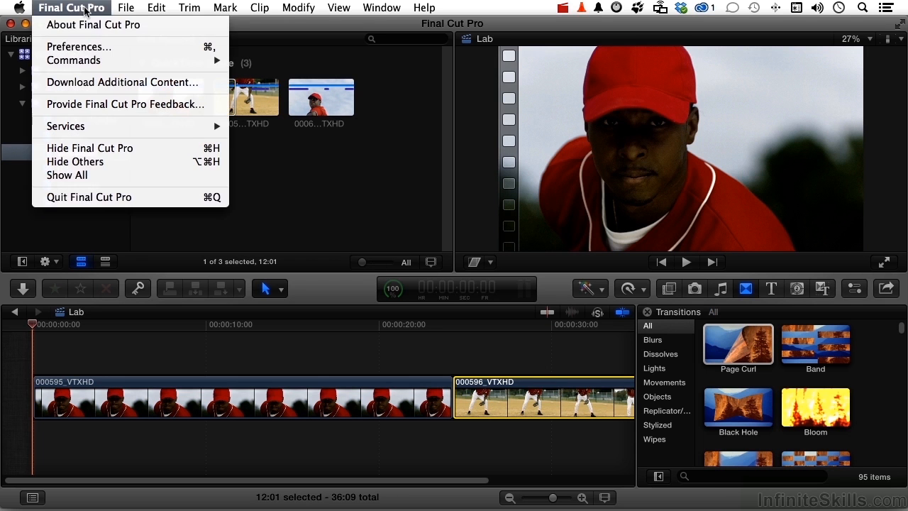
{"action": "left_click", "coordinate": [83, 46]}
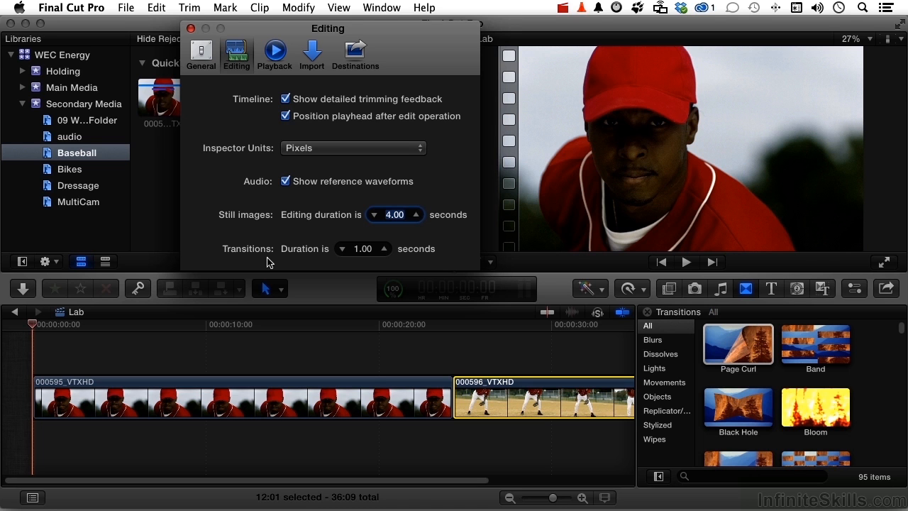
{"action": "left_click", "coordinate": [191, 29]}
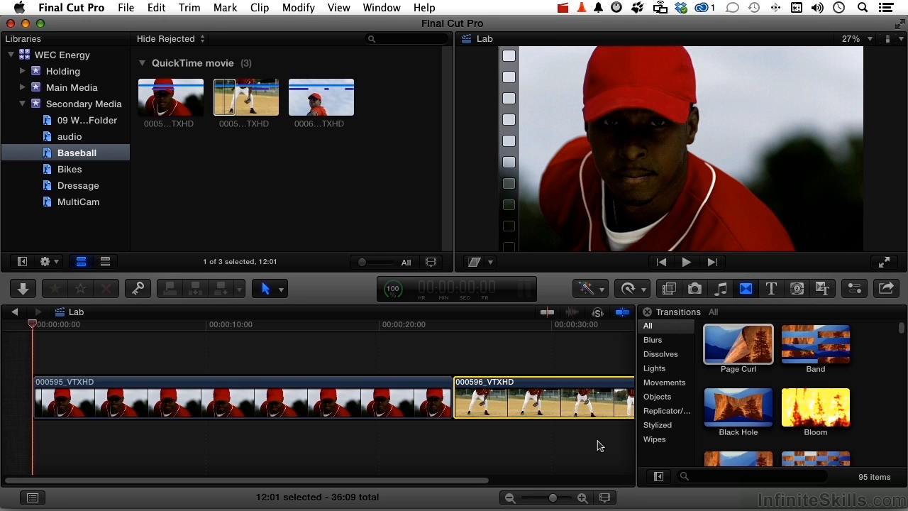
Slip the contents of clip 000595_VTXHD with the Trim tool to leave spare media beyond its edges
{"action": "left_click", "coordinate": [286, 288]}
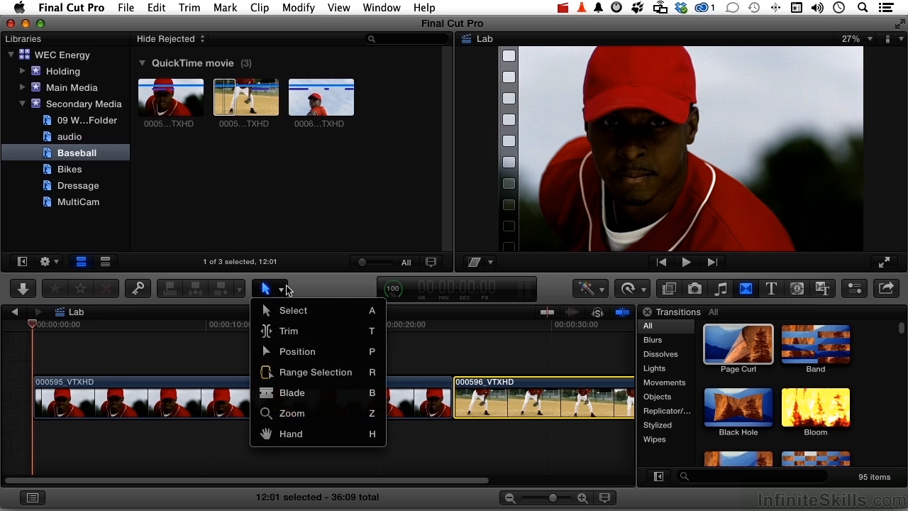
{"action": "left_click", "coordinate": [287, 330]}
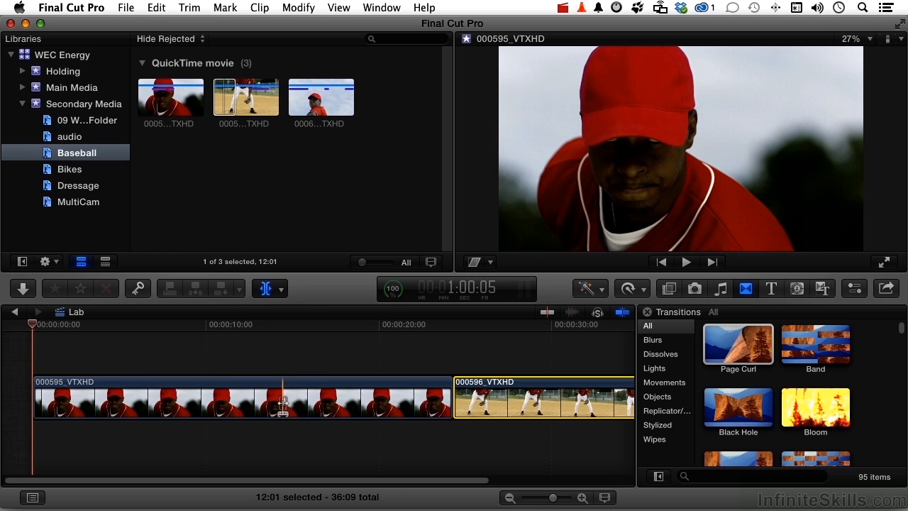
{"action": "left_click", "coordinate": [282, 402]}
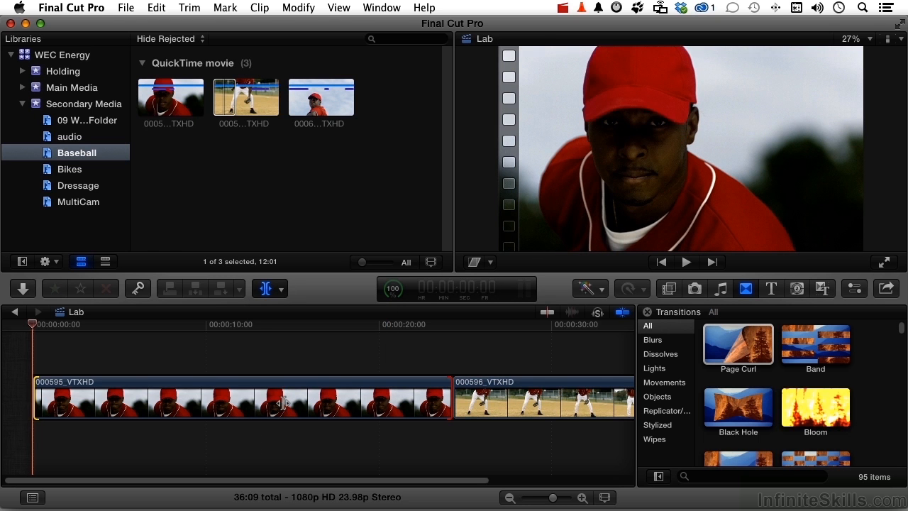
{"action": "left_click_drag", "start_coordinate": [282, 402], "coordinate": [327, 403]}
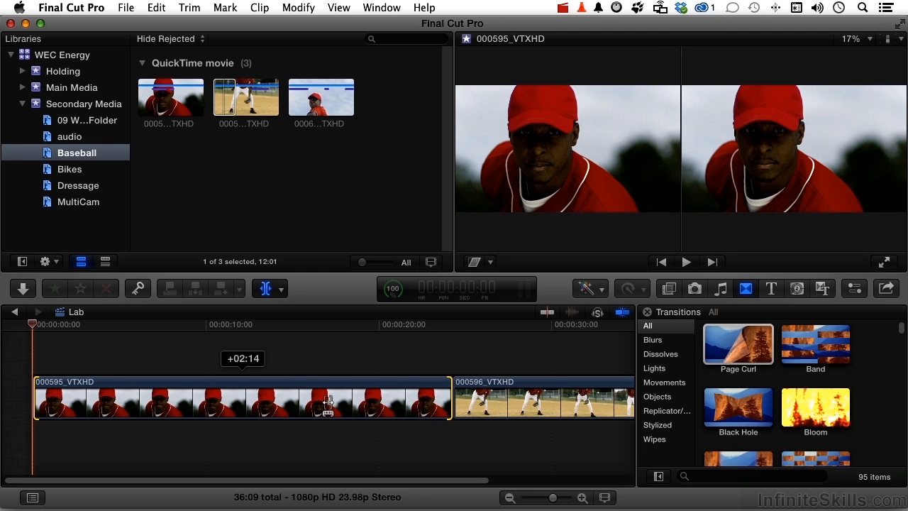
{"action": "left_click_drag", "start_coordinate": [328, 403], "coordinate": [397, 400]}
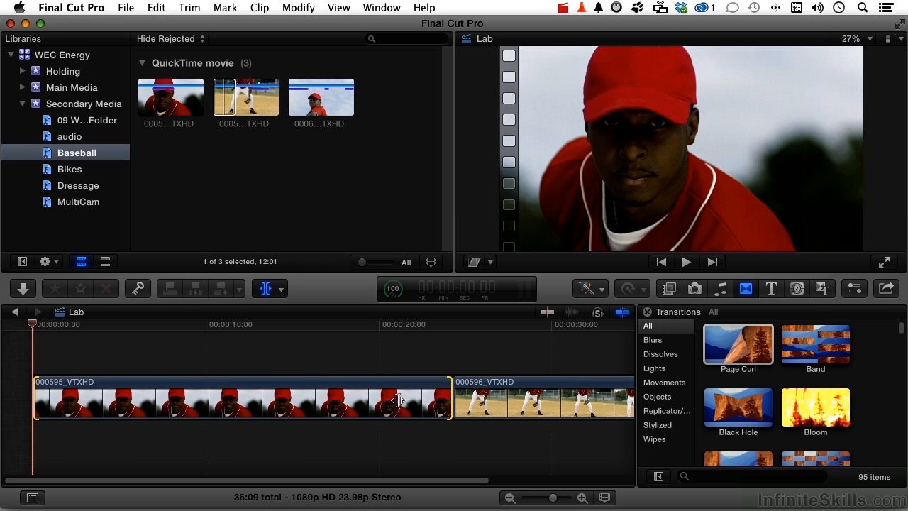
Slip the contents of clip 000596_VTXHD within its edges so that spare media precedes its start
{"action": "left_click", "coordinate": [496, 401]}
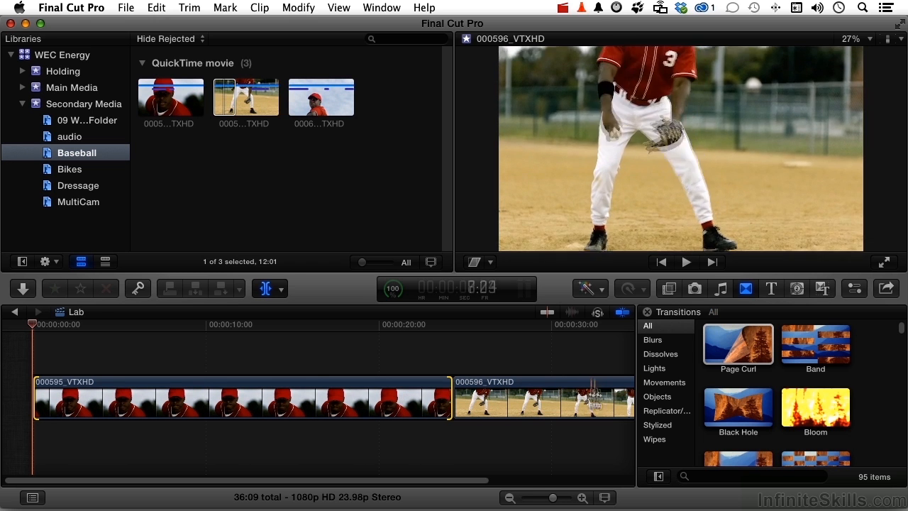
{"action": "left_click_drag", "start_coordinate": [619, 403], "coordinate": [488, 400]}
{"action": "left_click_drag", "start_coordinate": [572, 402], "coordinate": [524, 400]}
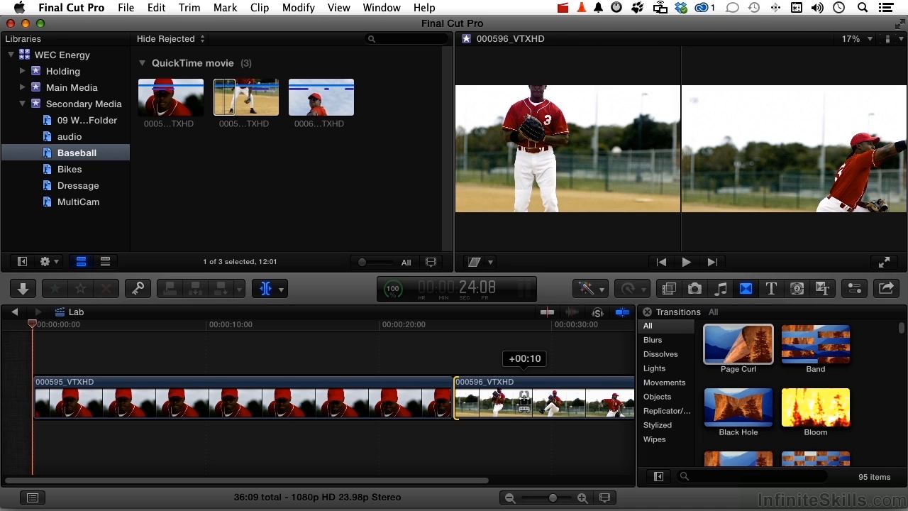
{"action": "left_click_drag", "start_coordinate": [524, 400], "coordinate": [523, 399]}
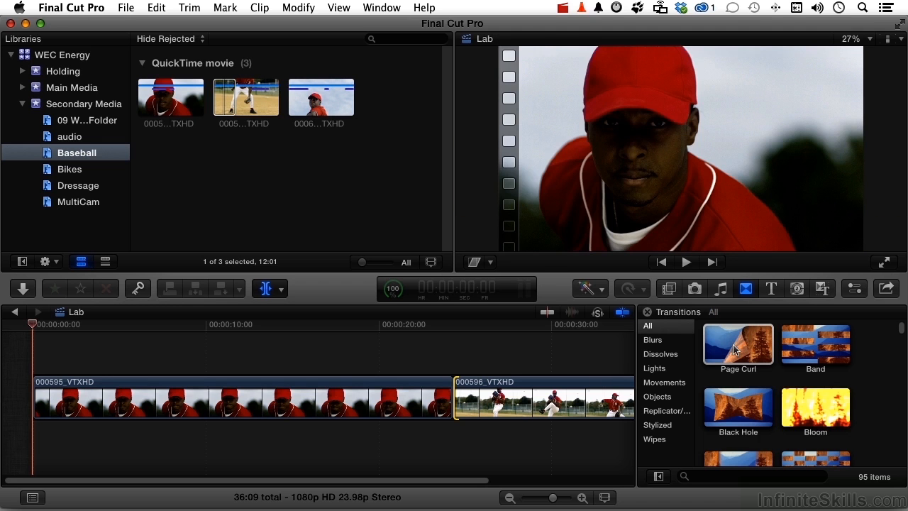
Add the Page Curl transition at the cut between the two baseball clips and play it back
{"action": "left_click_drag", "start_coordinate": [734, 349], "coordinate": [450, 391]}
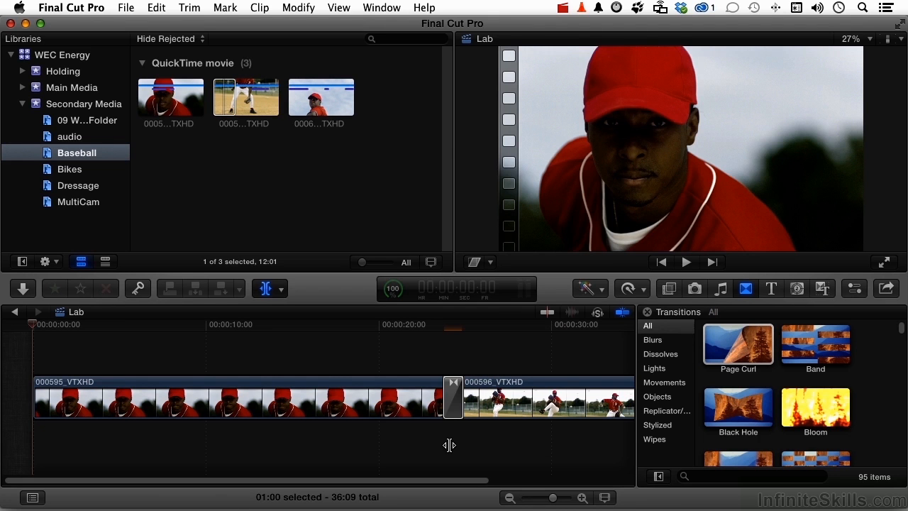
{"action": "left_click", "coordinate": [407, 324]}
{"action": "key", "text": "space"}
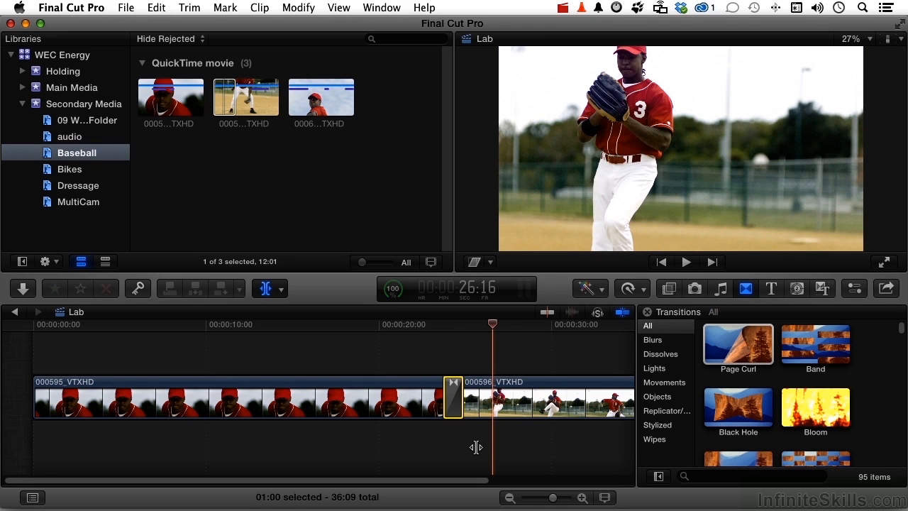
Set the Page Curl transition's duration to 2:00 seconds and play back the longer transition
{"action": "right_click", "coordinate": [454, 405]}
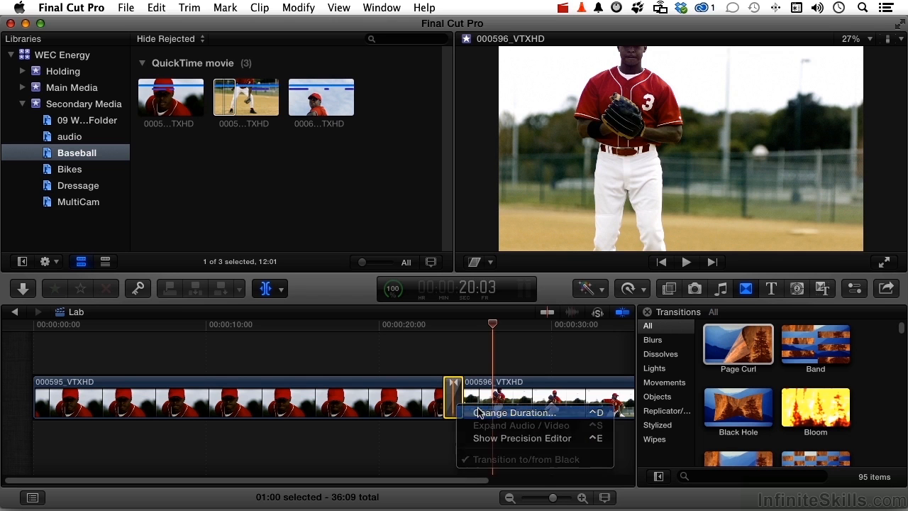
{"action": "left_click", "coordinate": [479, 412]}
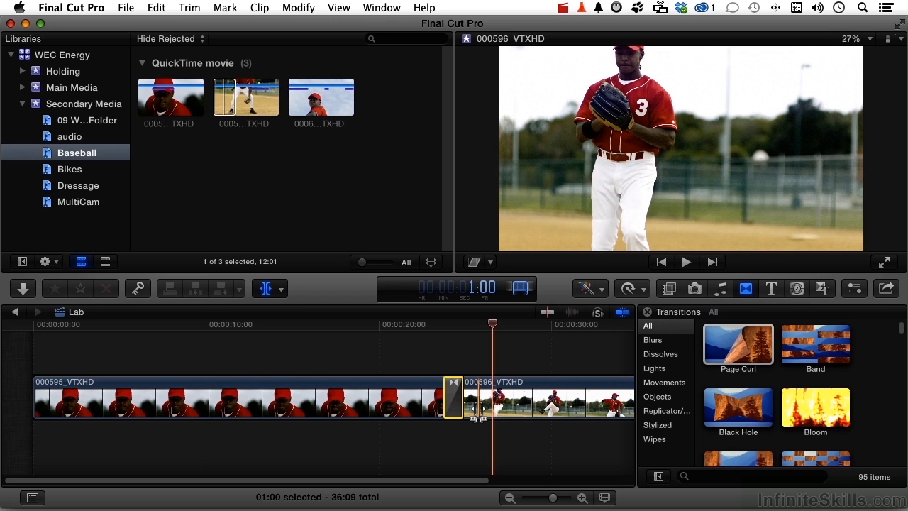
{"action": "type", "text": "200"}
{"action": "key", "text": "Return"}
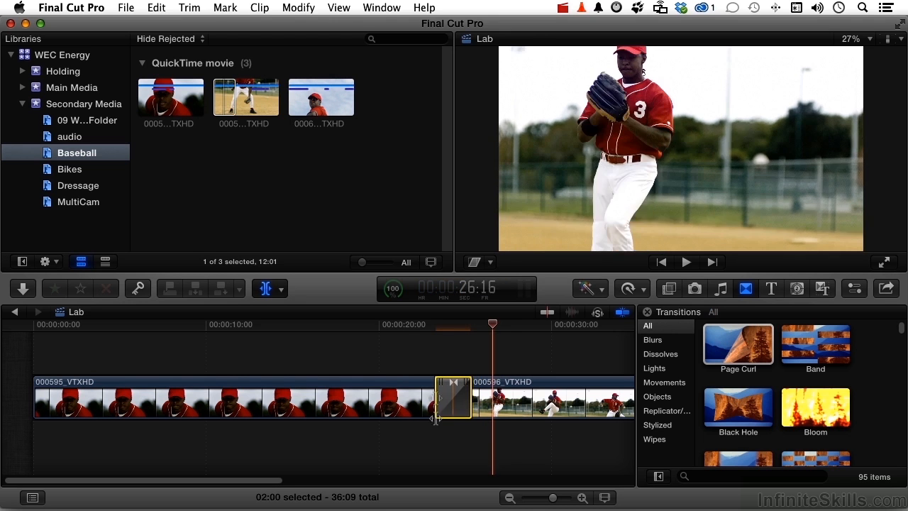
{"action": "left_click", "coordinate": [408, 326]}
{"action": "key", "text": "space"}
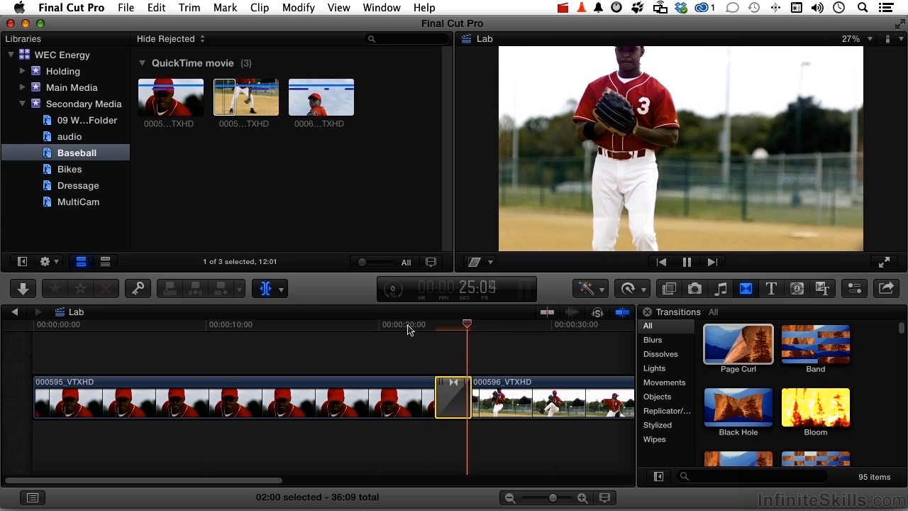
{"action": "key", "text": "space"}
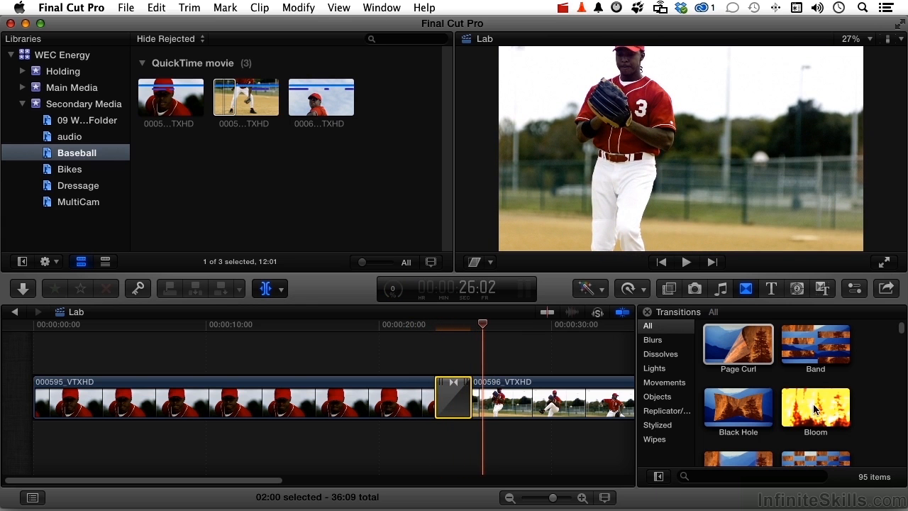
Replace the Page Curl transition with the Zoom transition from the Blurs category and play it back
{"action": "scroll", "coordinate": [699, 360], "scroll_direction": "down", "scroll_amount": 5}
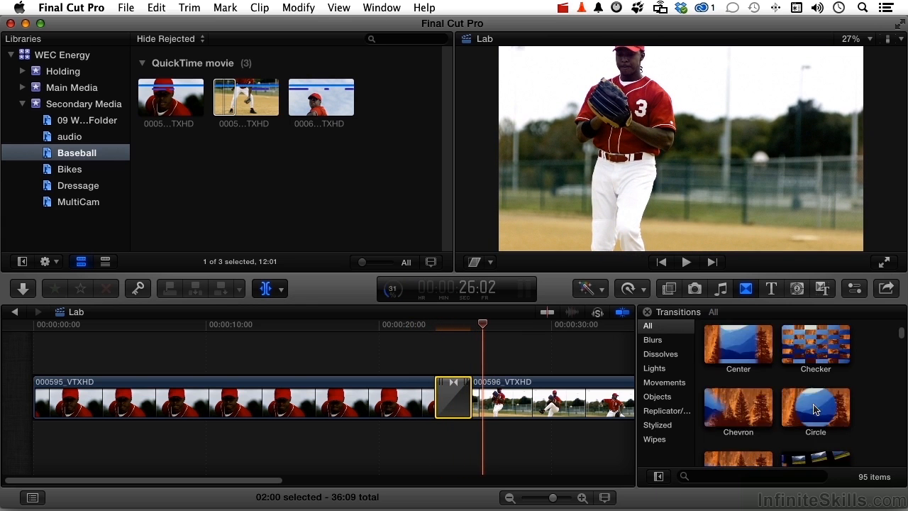
{"action": "left_click", "coordinate": [663, 342]}
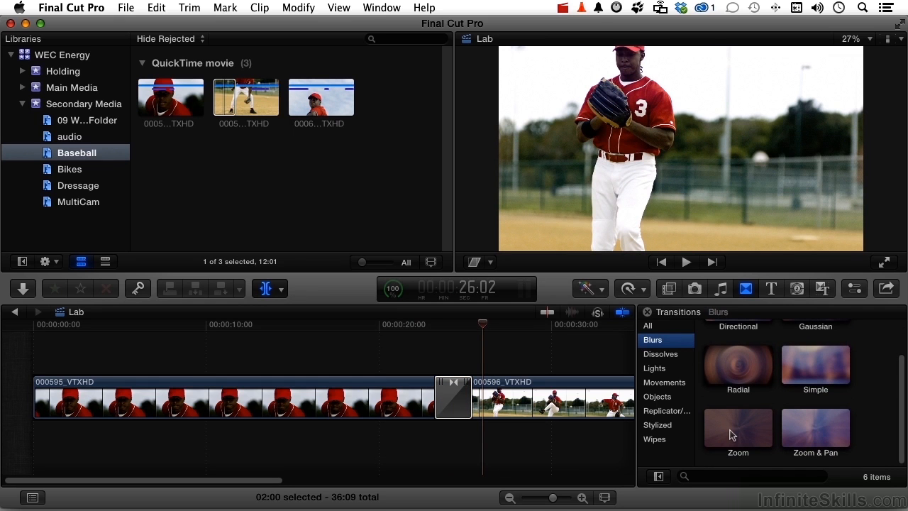
{"action": "left_click_drag", "start_coordinate": [733, 435], "coordinate": [449, 393]}
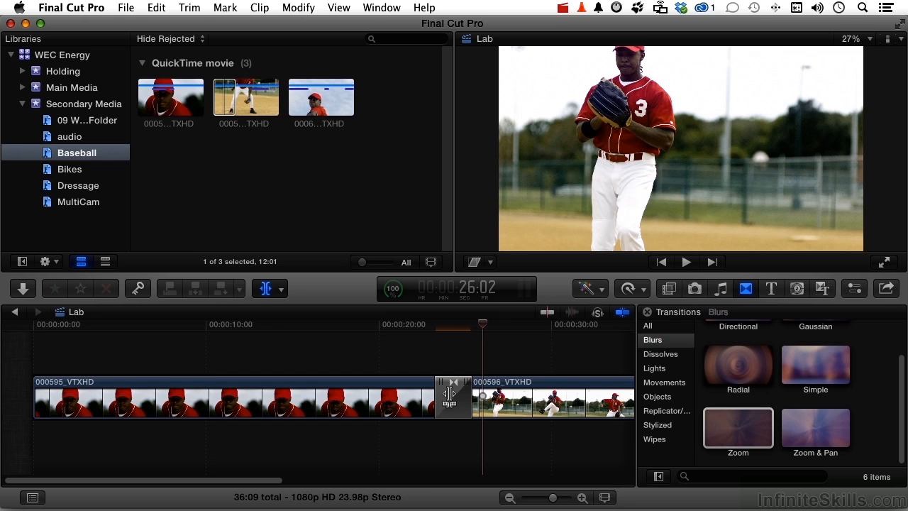
{"action": "key", "text": "space"}
{"action": "key", "text": "space"}
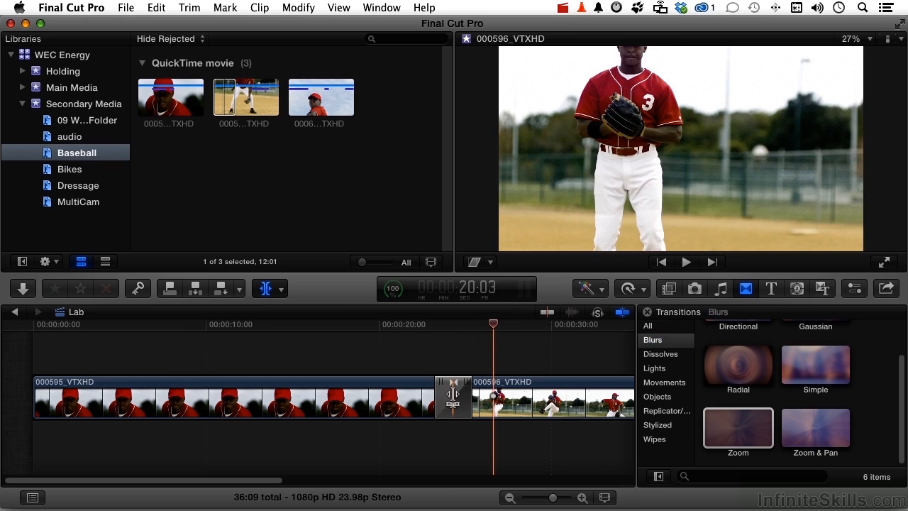
Show the Zoom transition's settings, park the playhead mid-transition and set its Amount to 32.0
{"action": "key", "text": "a"}
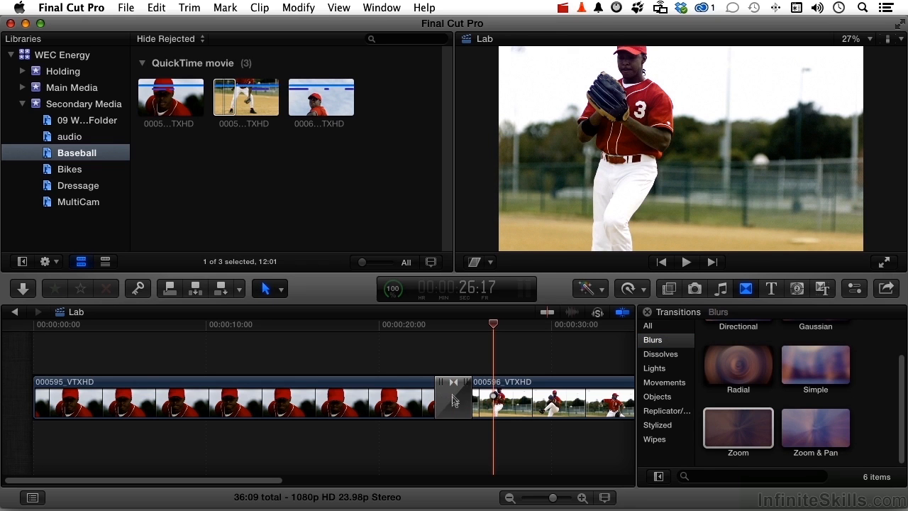
{"action": "left_click", "coordinate": [454, 397]}
{"action": "left_click", "coordinate": [854, 288]}
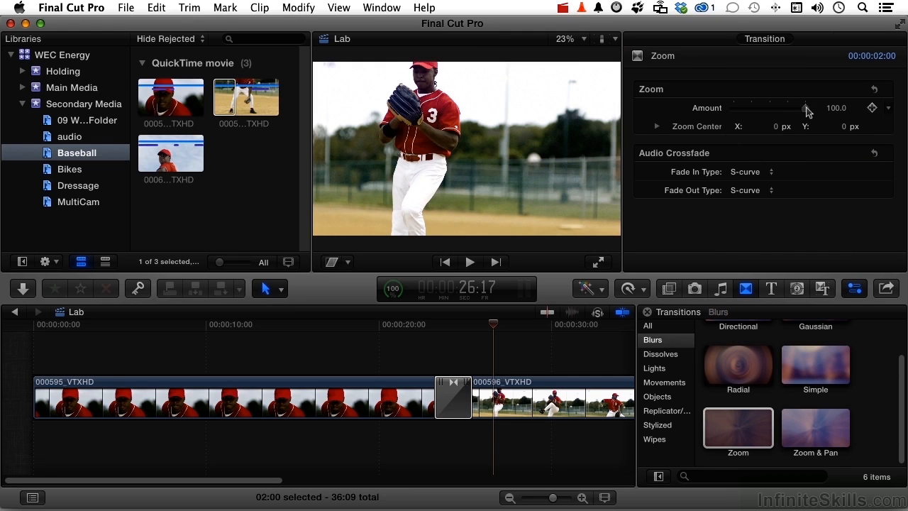
{"action": "left_click", "coordinate": [453, 326]}
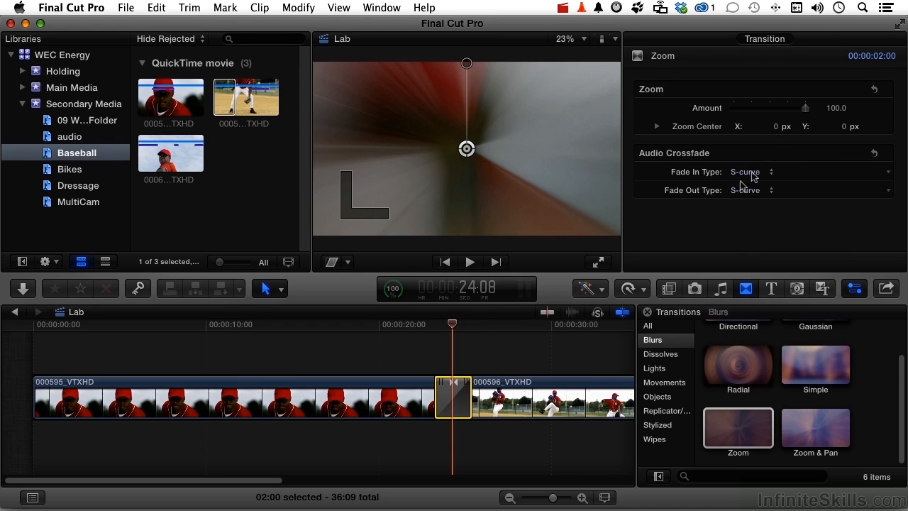
{"action": "left_click_drag", "start_coordinate": [803, 110], "coordinate": [814, 112]}
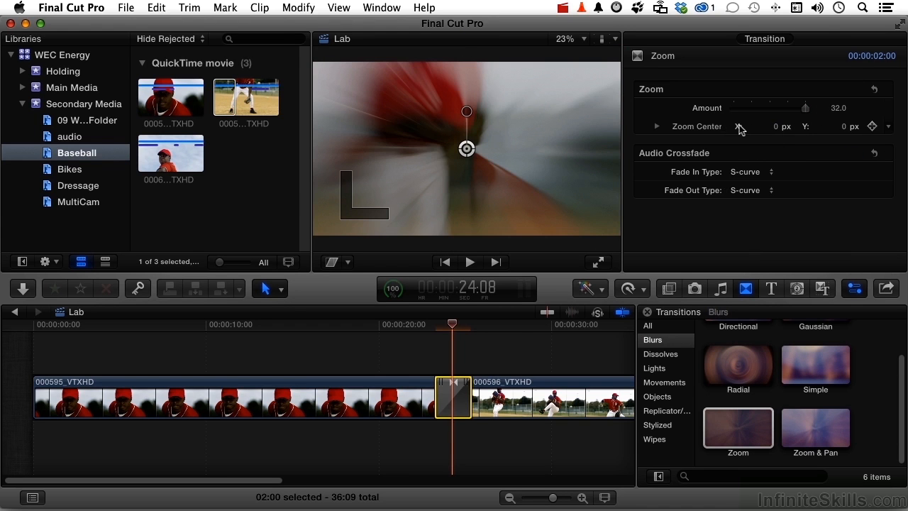
Shift the Zoom transition's Zoom Center to X -0.19 px and play back the adjusted transition from ahead of the cut
{"action": "mouse_move", "coordinate": [775, 131]}
{"action": "left_mouse_down"}
{"action": "mouse_move", "coordinate": [766, 128]}
{"action": "mouse_move", "coordinate": [777, 132]}
{"action": "left_mouse_up"}
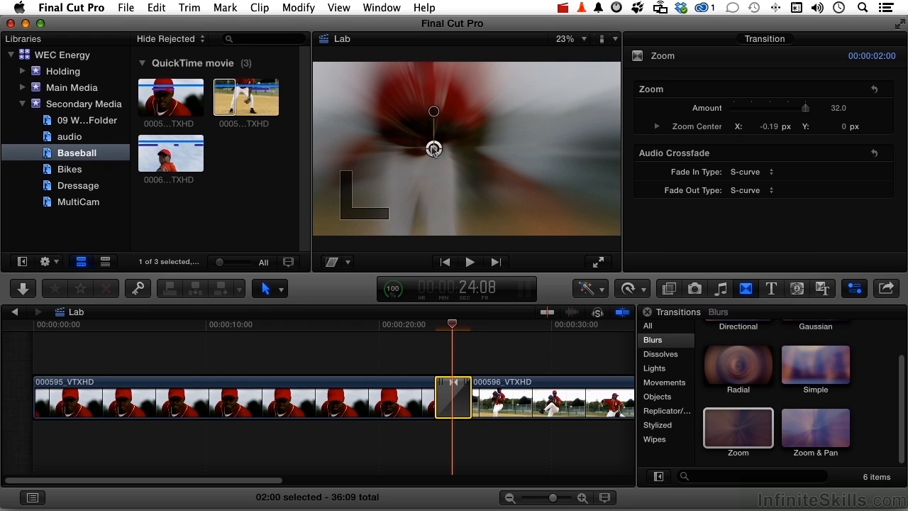
{"action": "left_click", "coordinate": [388, 325]}
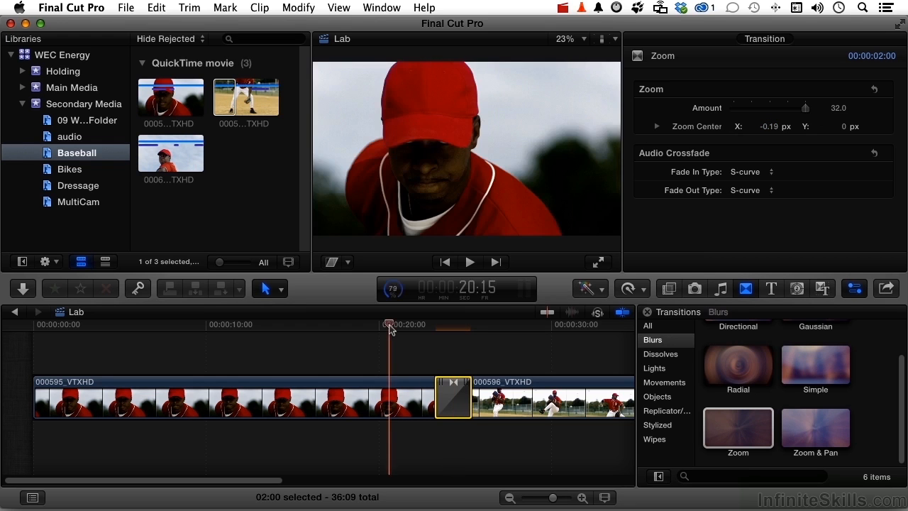
{"action": "key", "text": "space"}
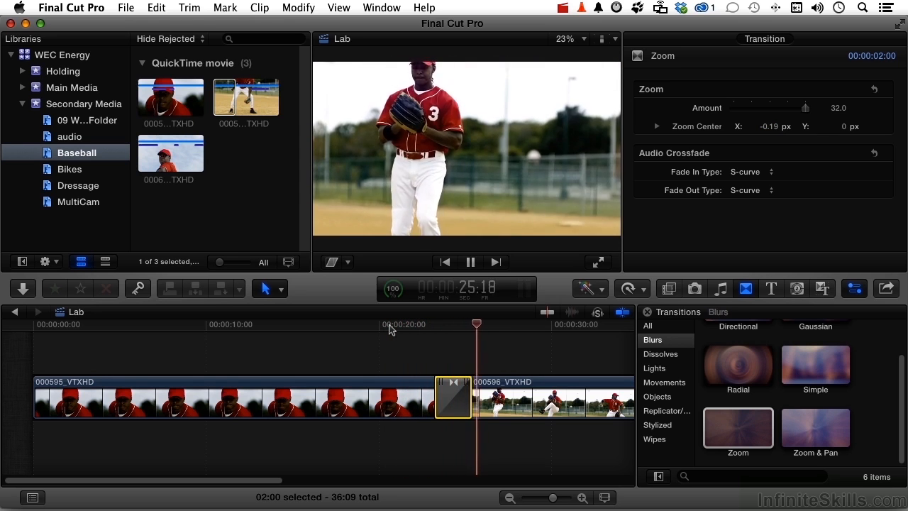
{"action": "key", "text": "space"}
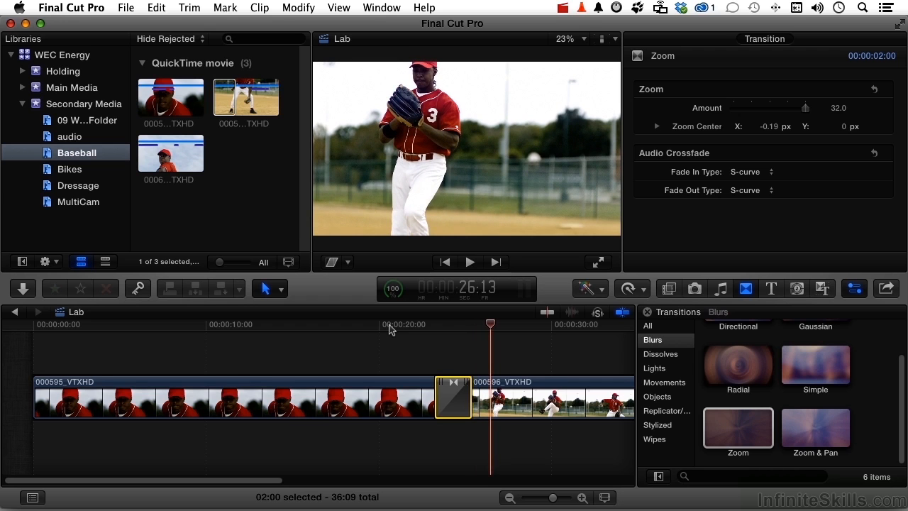